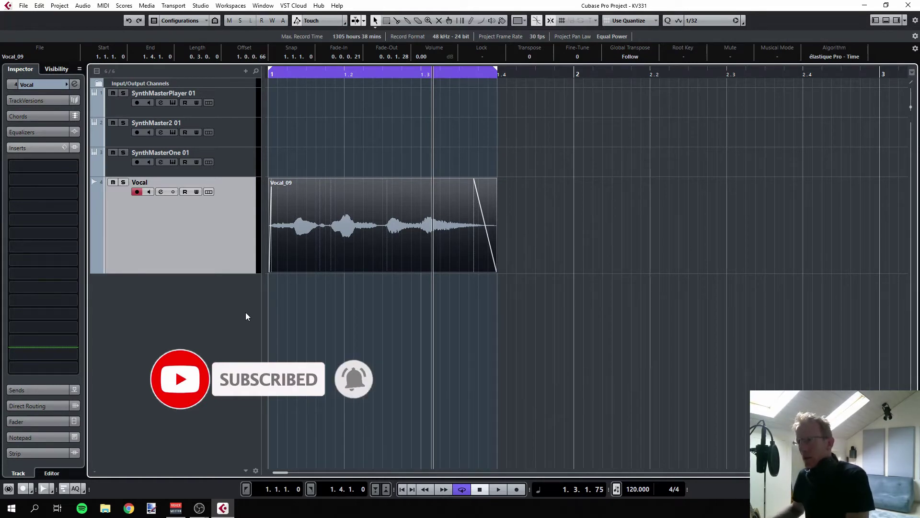
Play back the Vocal_09 clip on the Vocal track and stop playback
left_click(350, 229)
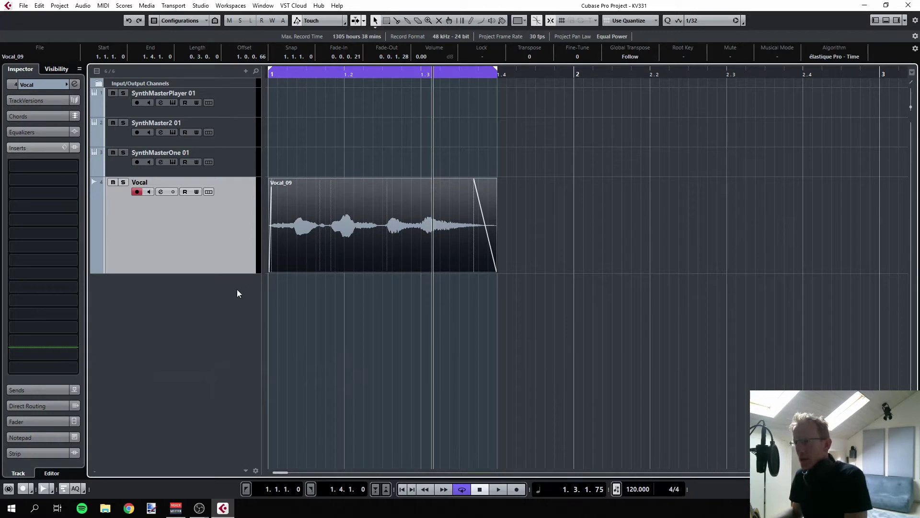
left_click(504, 490)
left_click(480, 489)
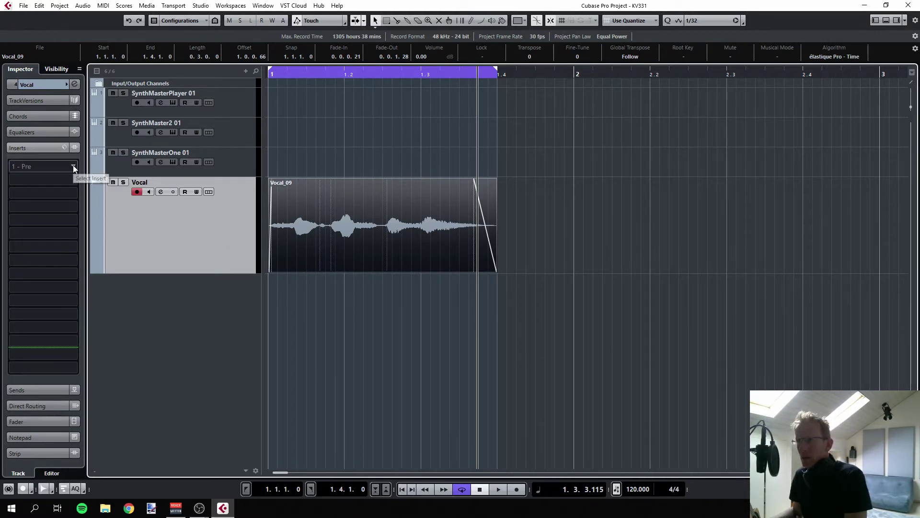
Load SynthMasterOneFX into the first insert slot of the Vocal track and reposition its window
left_click(74, 167)
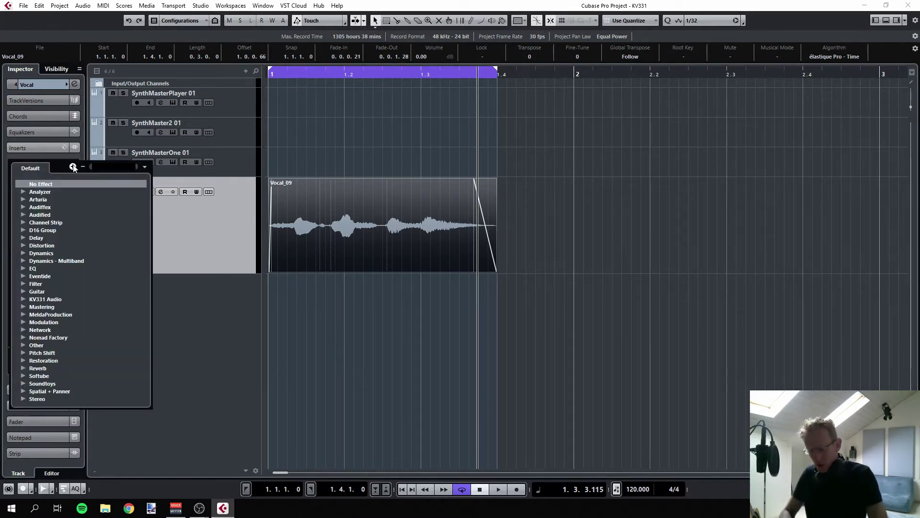
type("syn")
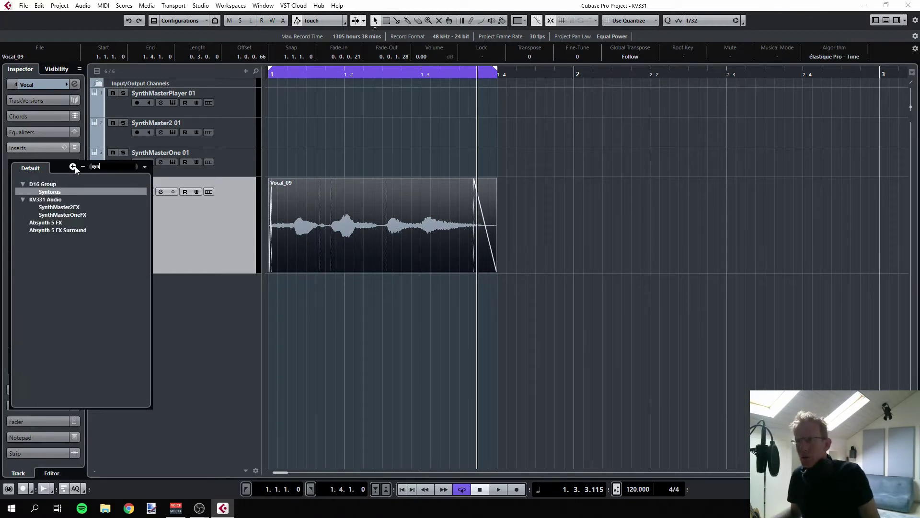
left_click(72, 214)
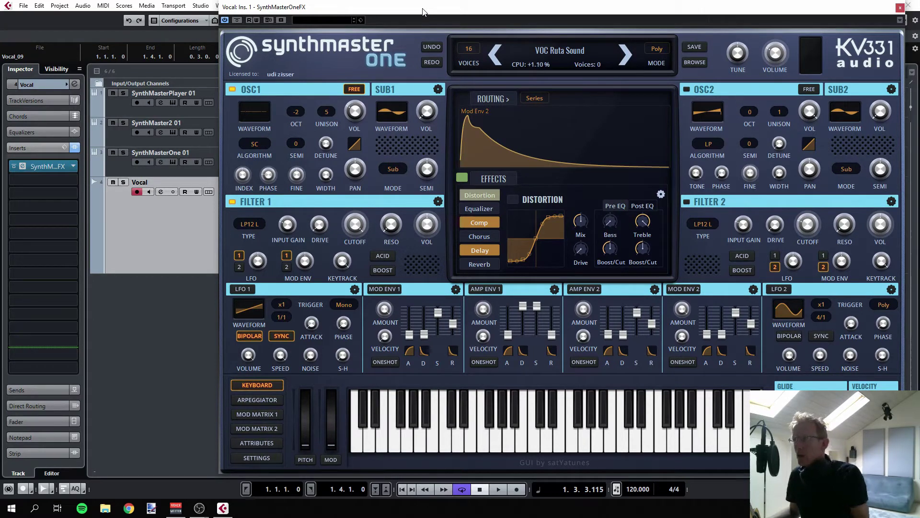
left_click_drag(423, 11, 394, 11)
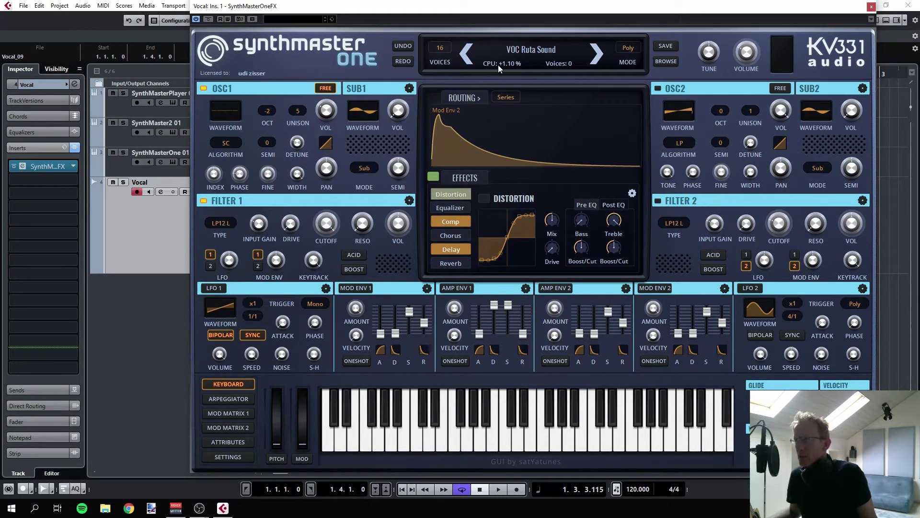
Initialize the SynthMasterOneFX preset, assign a Vocoder to effect slot Insert 1 and enable it
left_click(522, 51)
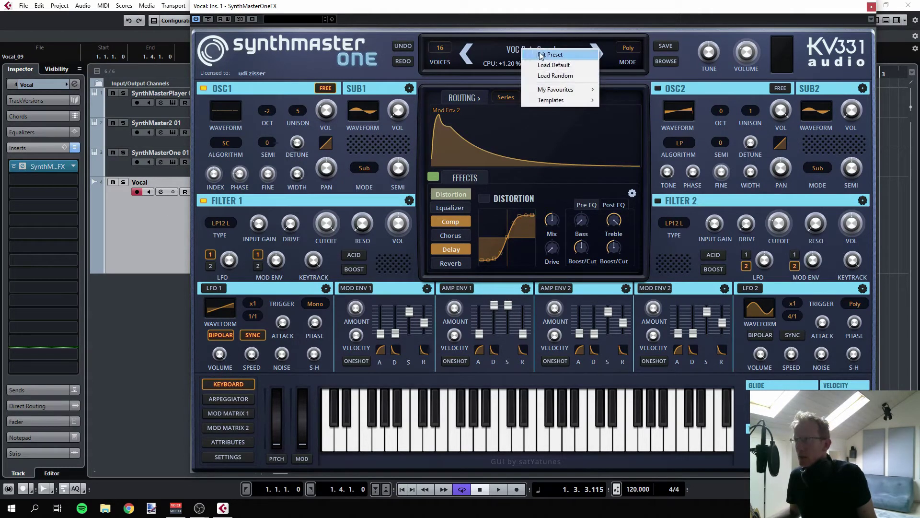
left_click(559, 55)
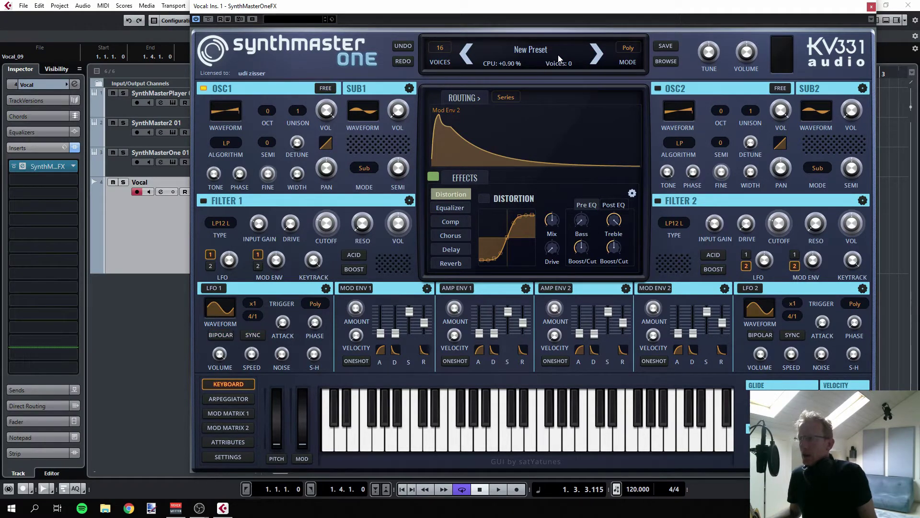
left_click(453, 193)
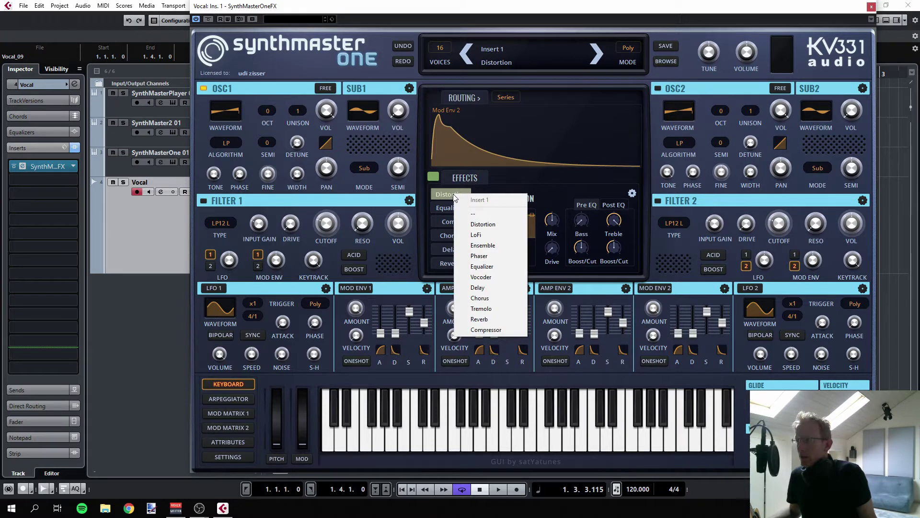
left_click(492, 277)
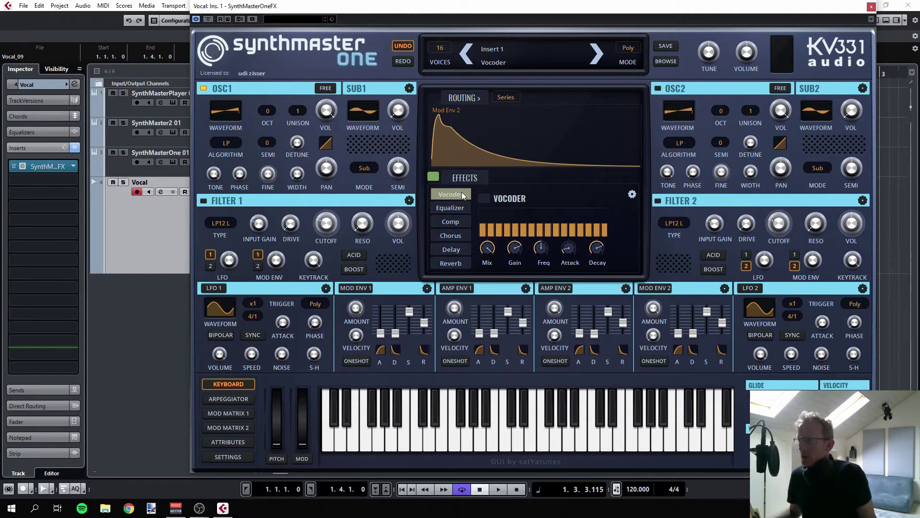
left_click(483, 199)
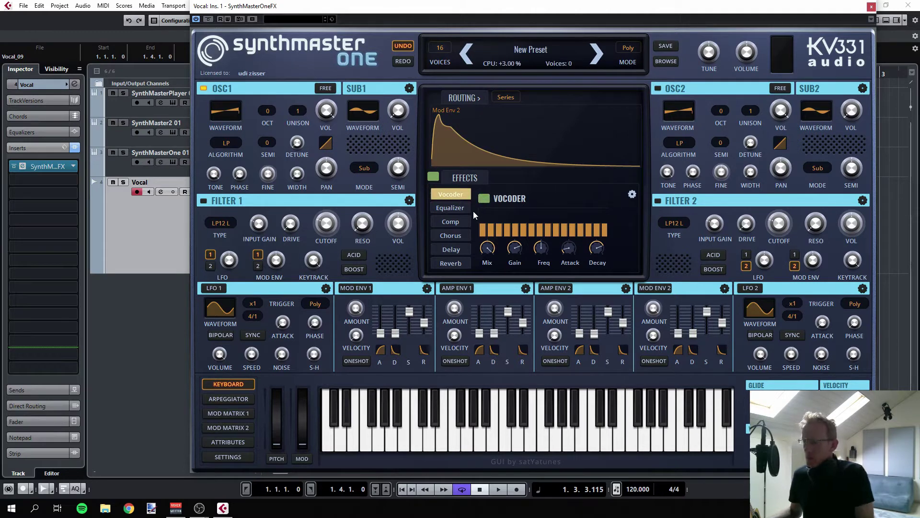
Play the vocal through the enabled vocoder, moving the plug-in window as needed, and stop playback
left_click_drag(299, 6, 440, 20)
left_click(290, 76)
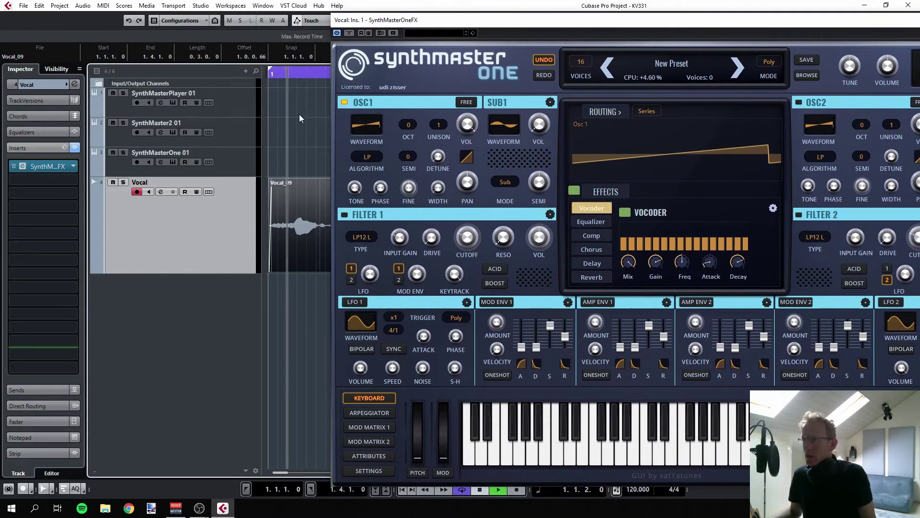
key("space")
left_click_drag(408, 23, 302, 12)
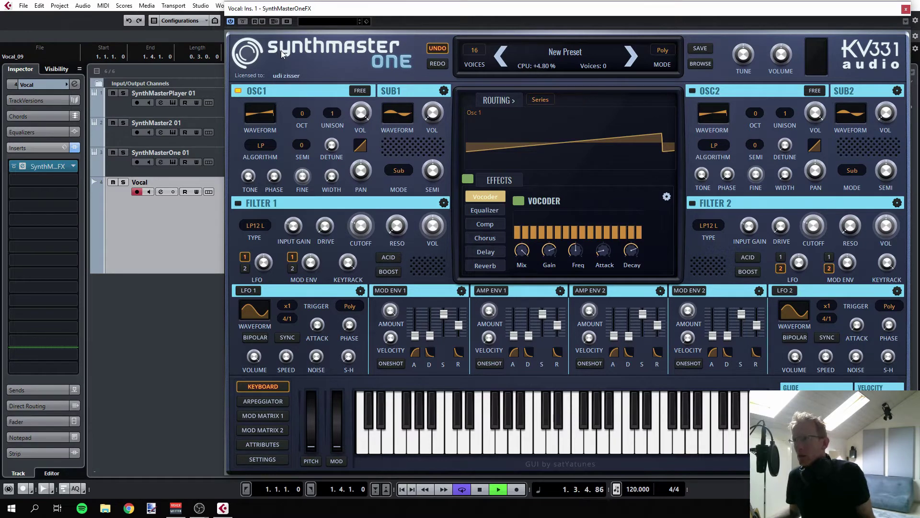
left_click(186, 211)
key("space")
Add one MIDI track named "Voc midi" to the project
right_click(178, 266)
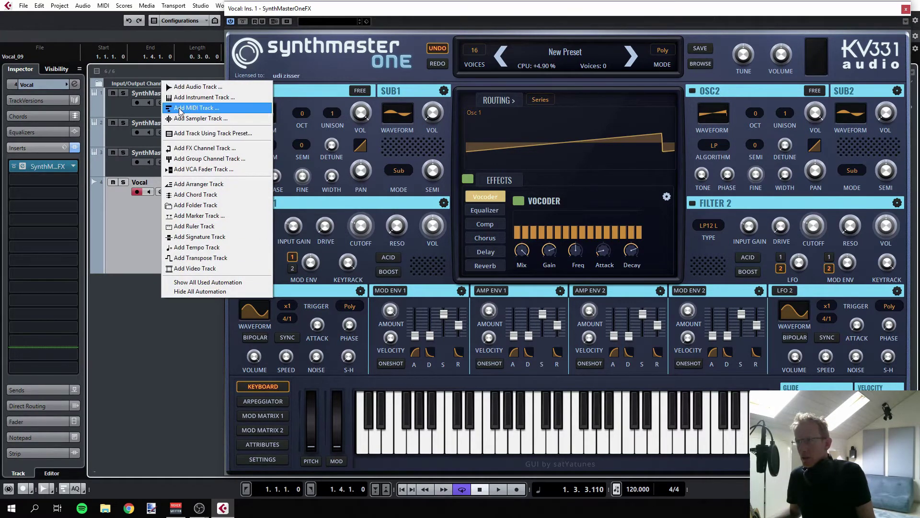
left_click(194, 109)
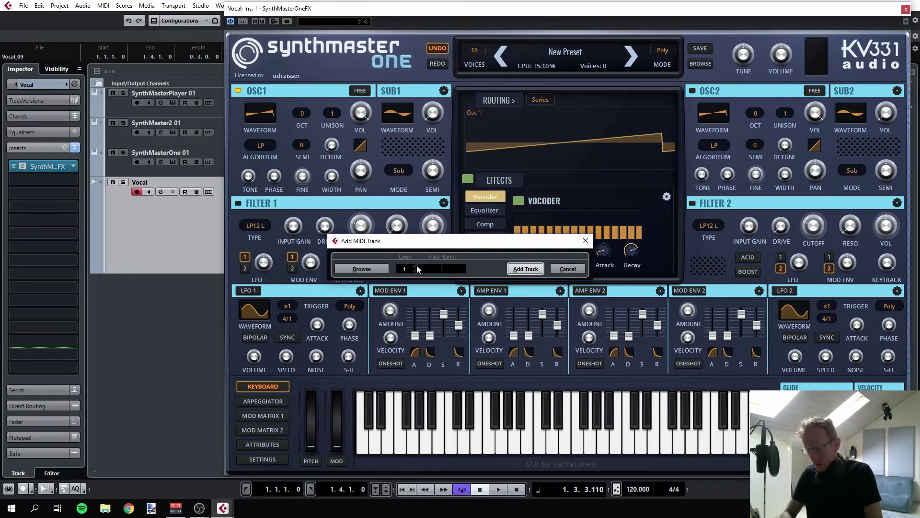
type("Voc")
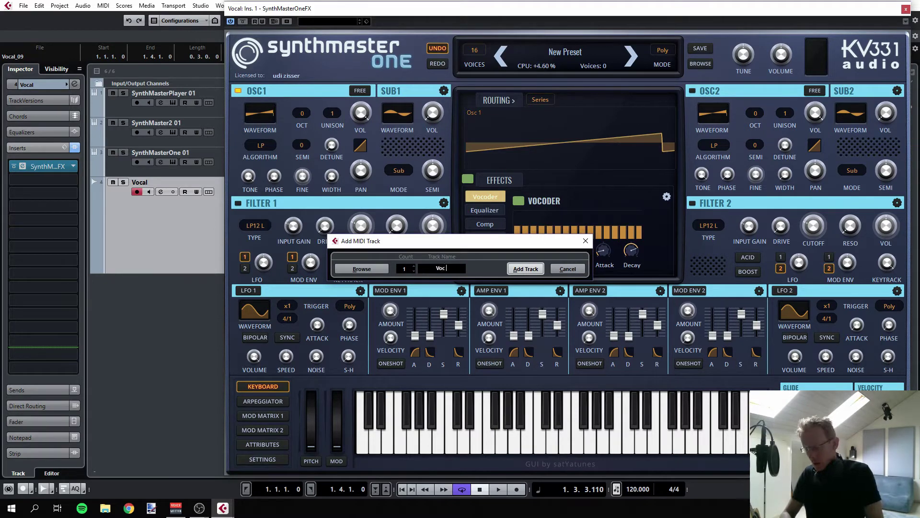
type(" midi")
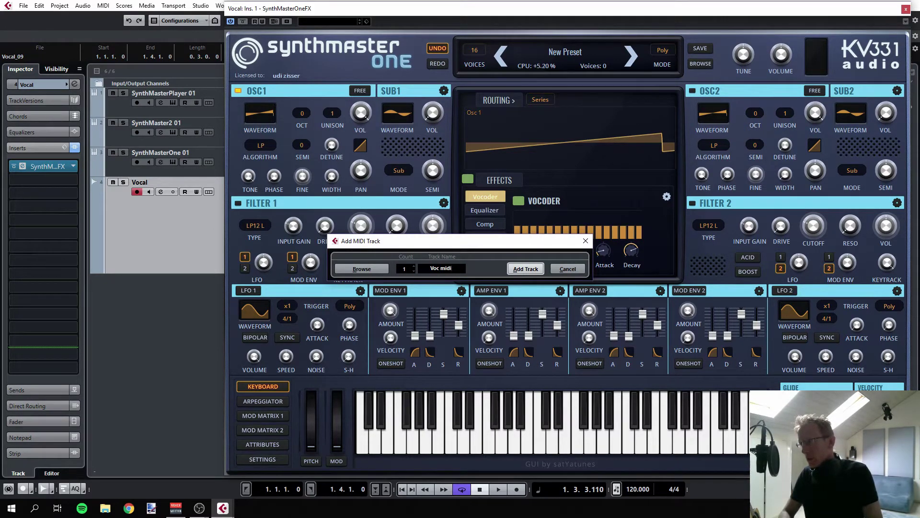
key("Return")
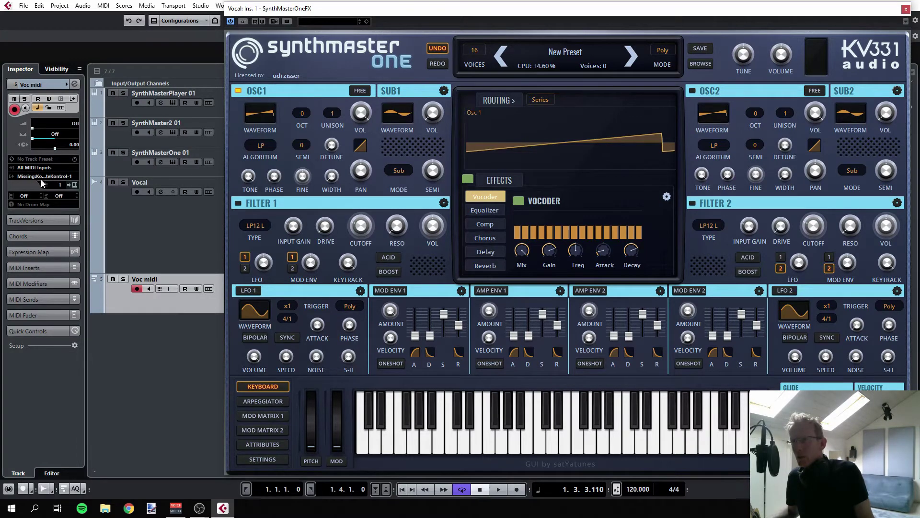
Route the Voc midi track's output to Vocal: Ins. 1. SynthMasterOneFX - MIDI In and start playback
left_click(26, 176)
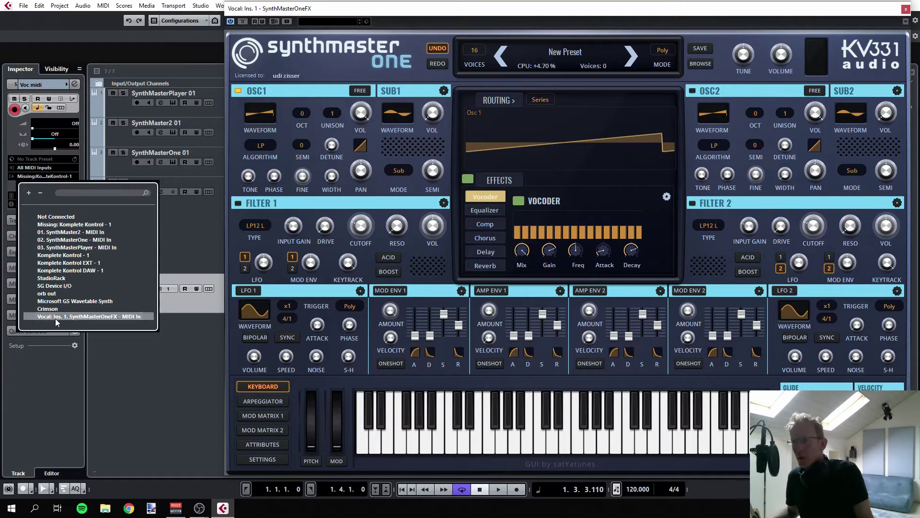
left_click(56, 317)
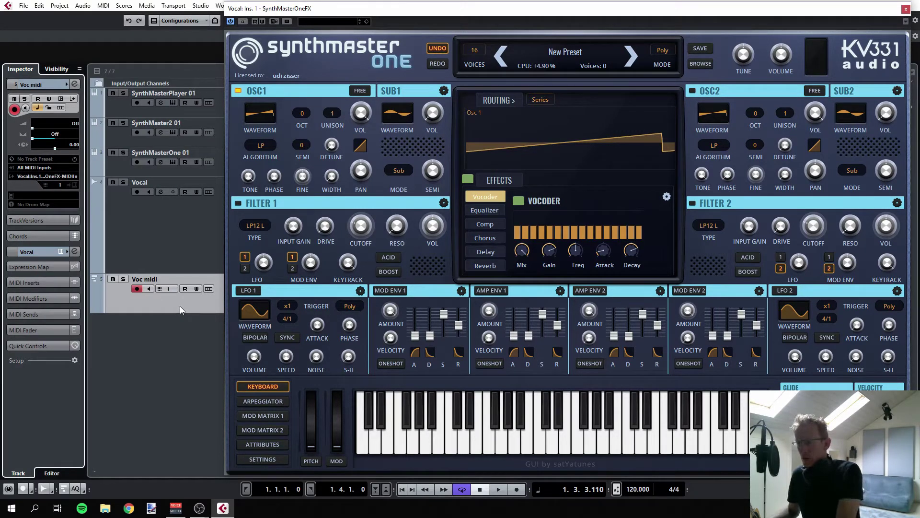
left_click(499, 490)
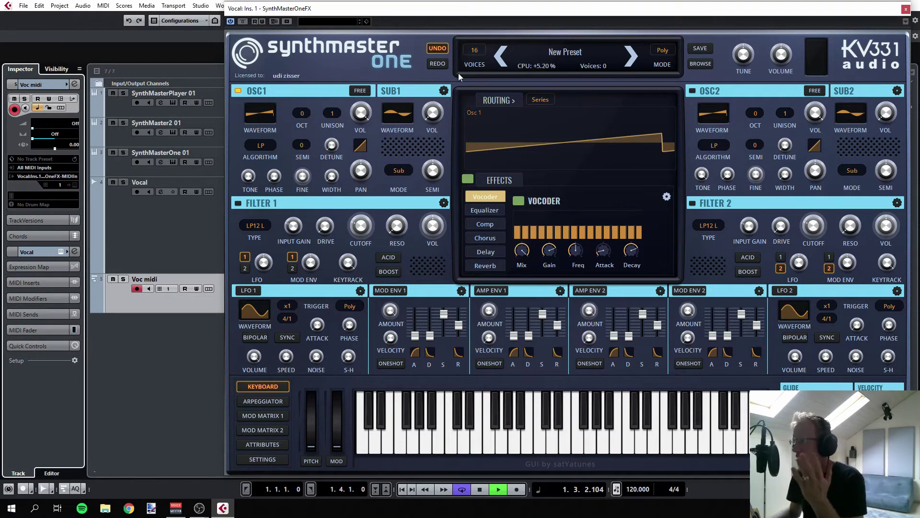
left_click_drag(488, 11, 461, 7)
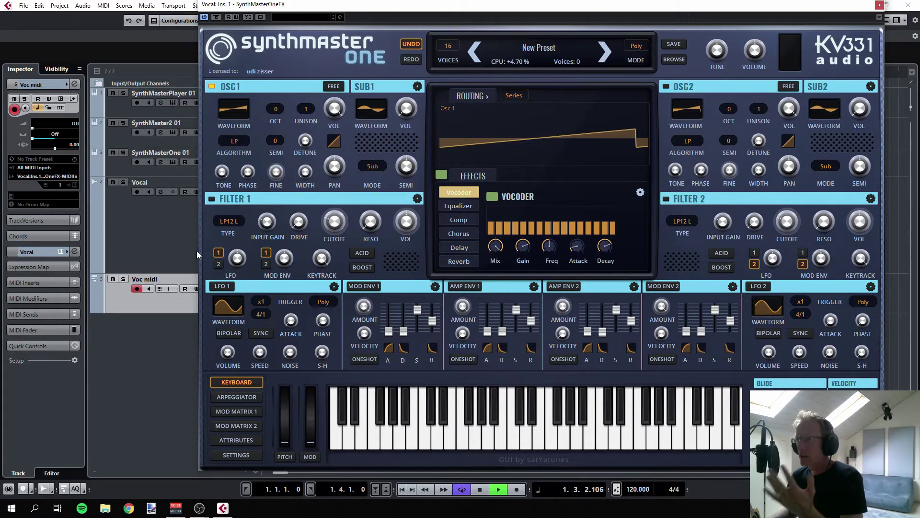
Move SynthMasterOneFX to the Vocal track's second insert slot and load L1 limiter Mono into the first
left_click(172, 238)
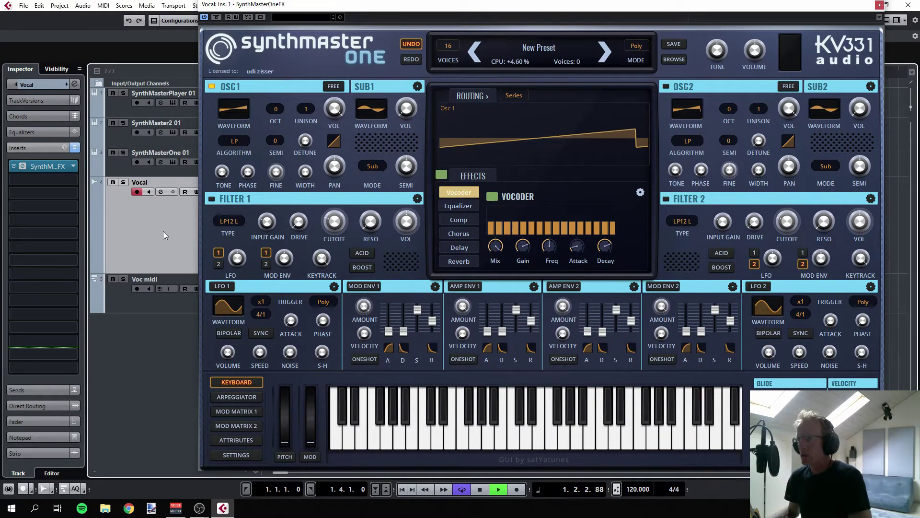
left_click(57, 166)
left_click_drag(56, 165, 59, 179)
left_click(73, 166)
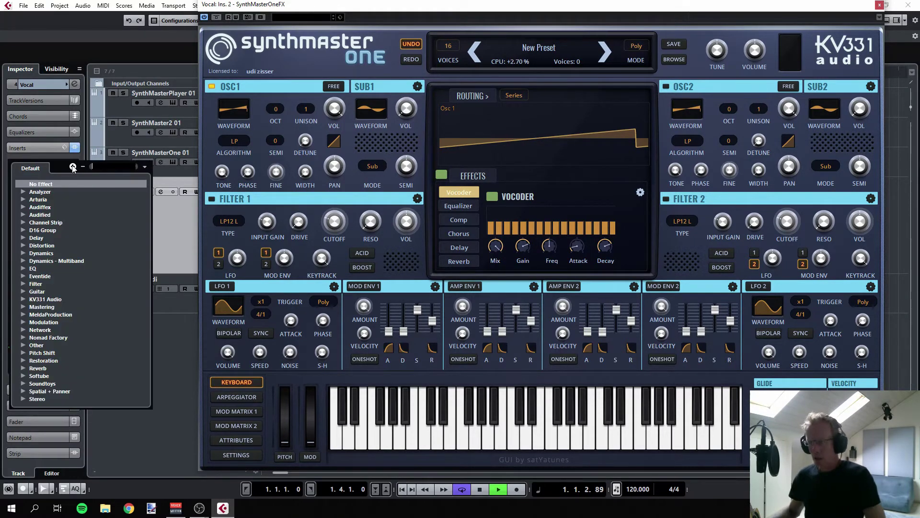
type("l1")
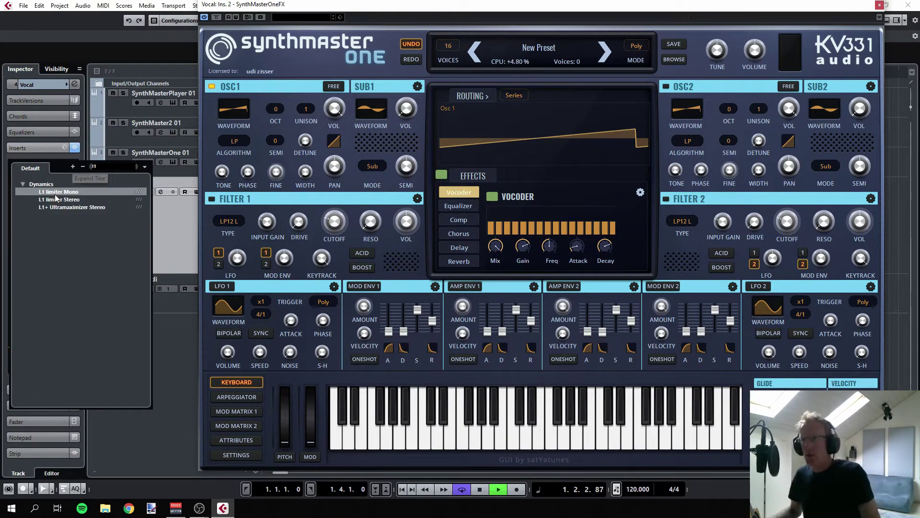
left_click(58, 191)
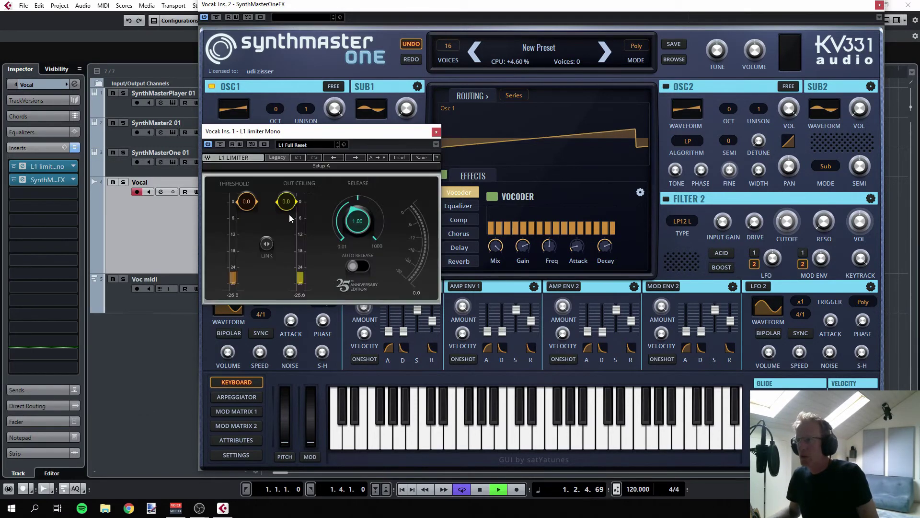
Set the L1 limiter's out ceiling to -0.4 and its threshold to -9.0
scroll(286, 206, "down", 1)
scroll(286, 207, "down", 3)
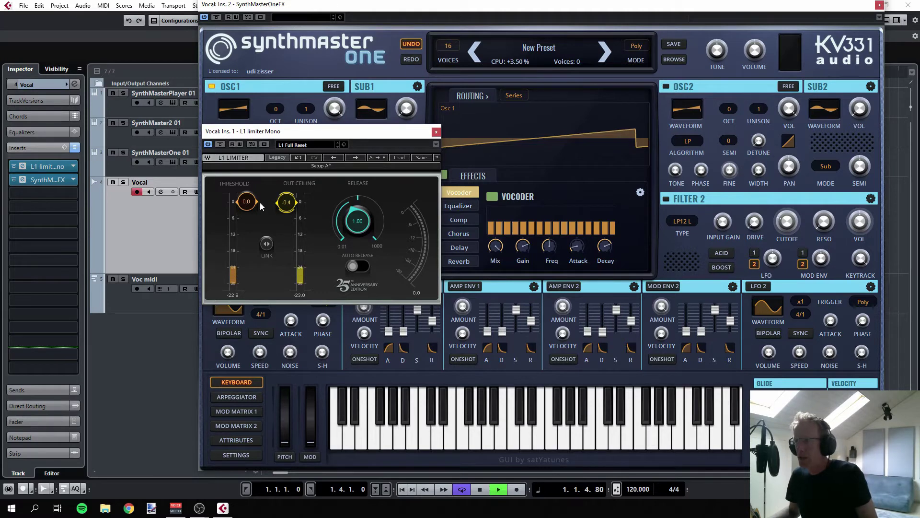
left_click_drag(259, 202, 251, 227)
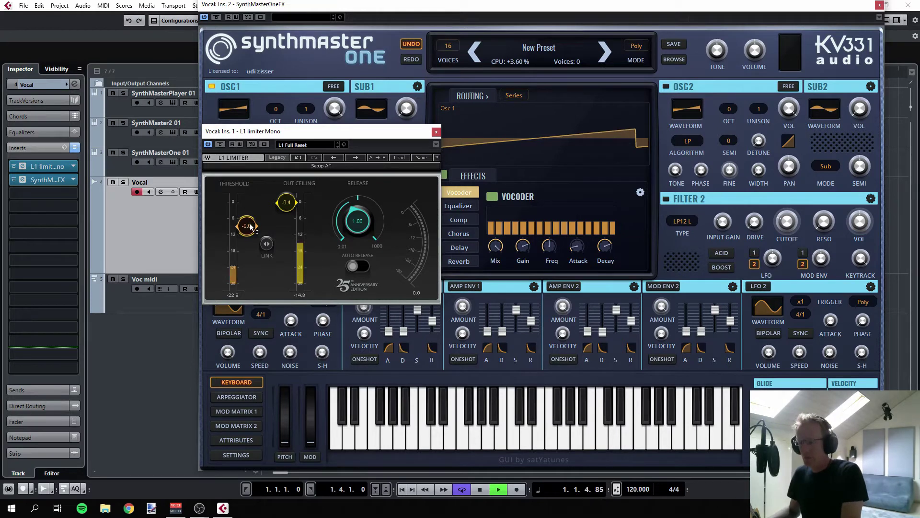
Select the Voc midi track for playing notes and reposition the SynthMasterOneFX window over the project
left_click(162, 298)
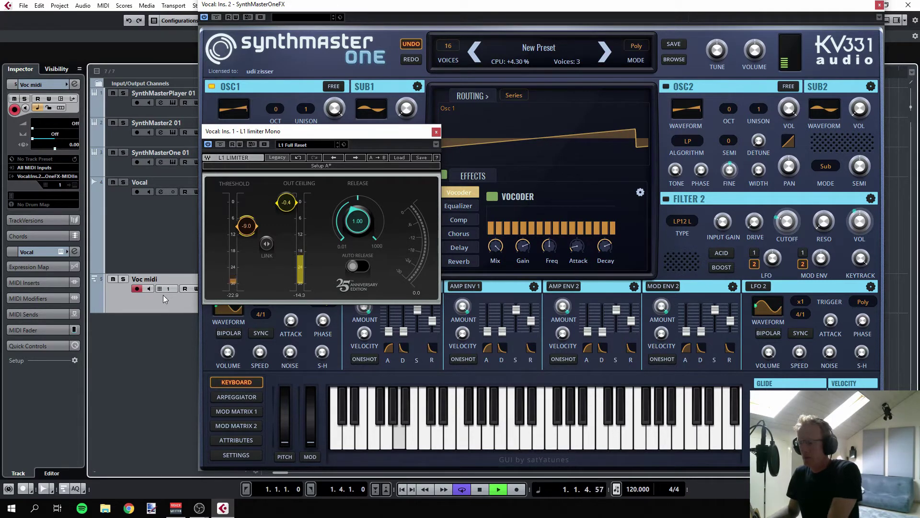
left_click_drag(386, 9, 542, 135)
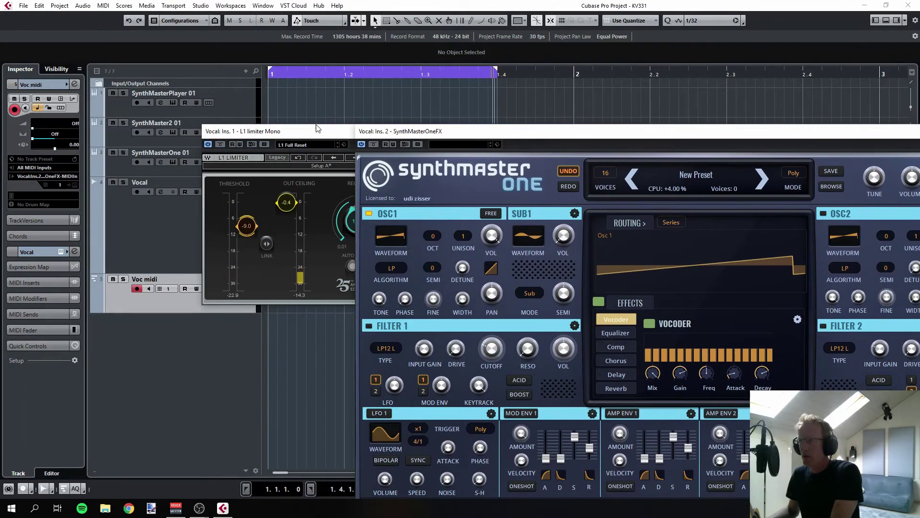
left_click_drag(411, 135, 169, 30)
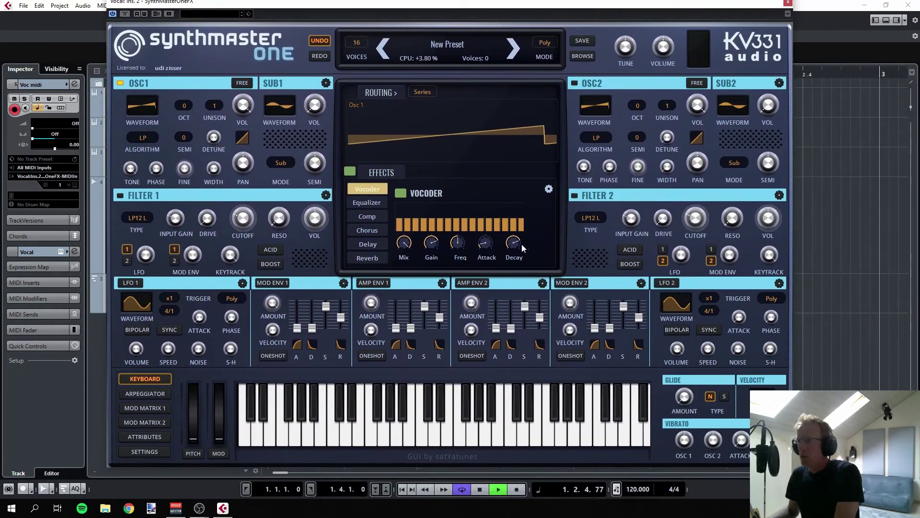
Keep the vocoder's Mix at +127.0, raise its modulator gain and shorten its envelope decay to about 63 msec
left_click_drag(416, 244, 416, 244)
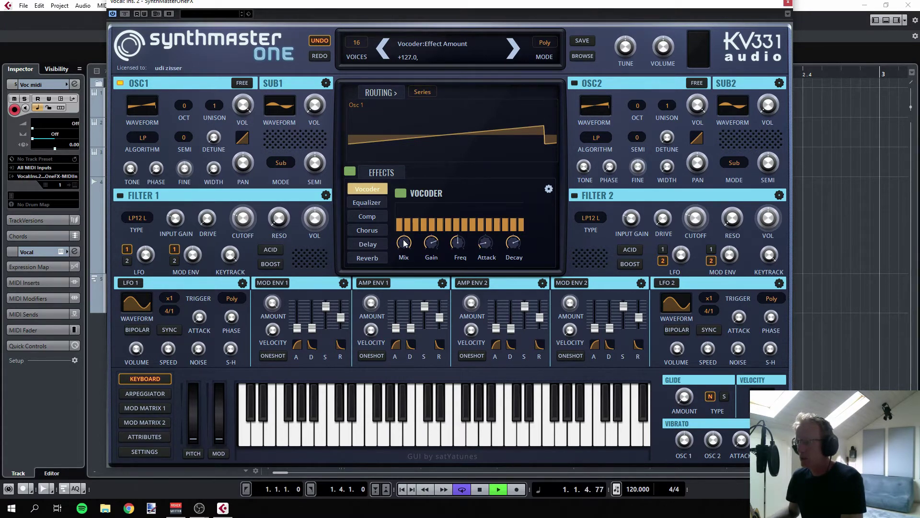
left_click_drag(404, 244, 410, 271)
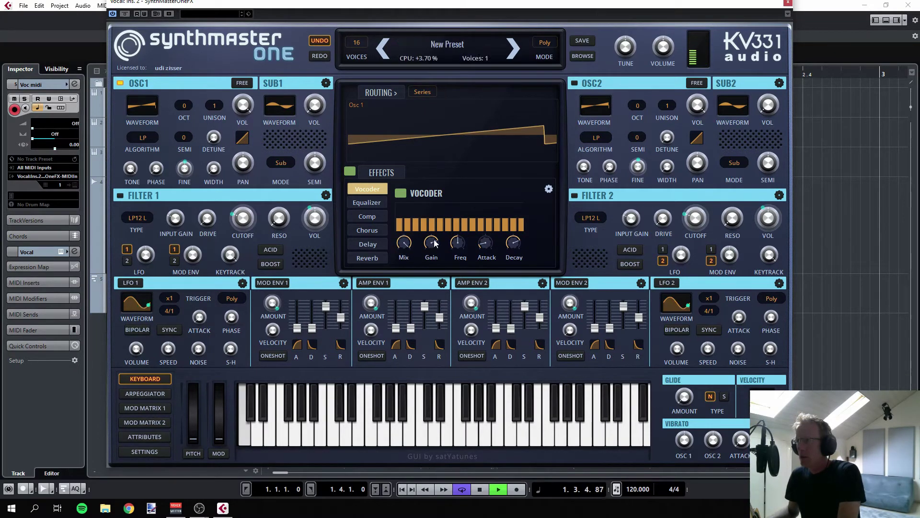
scroll(433, 246, "down", 5)
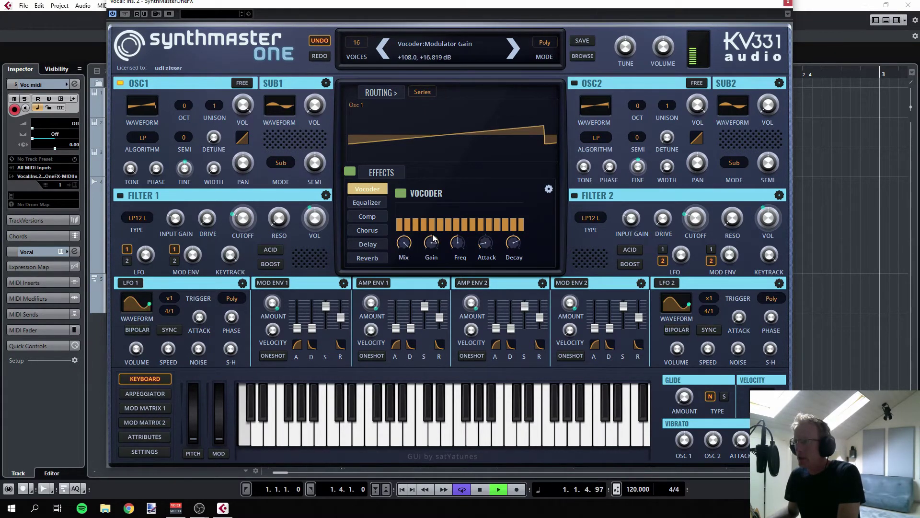
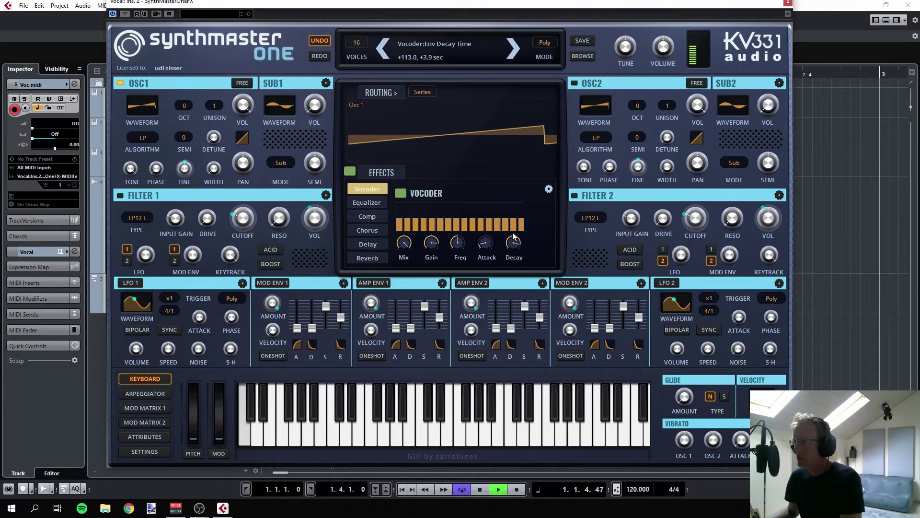
left_click_drag(513, 236, 512, 243)
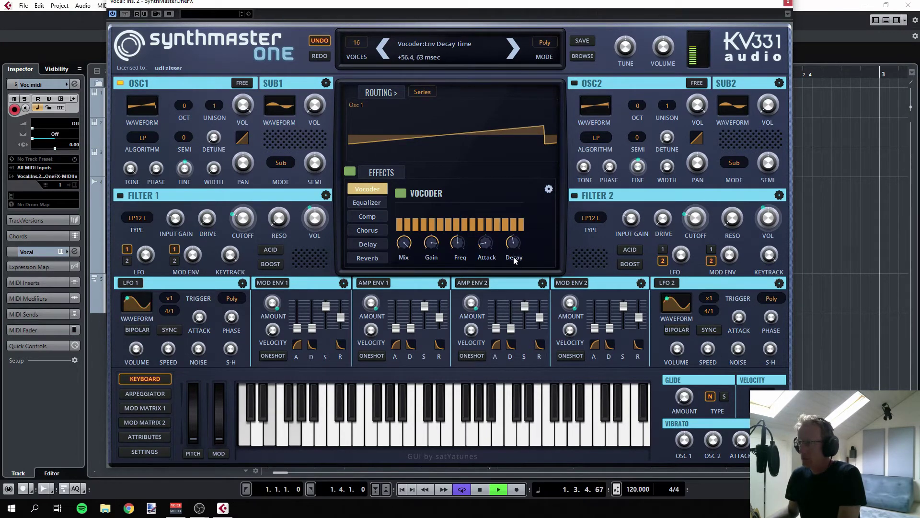
left_click_drag(515, 260, 513, 257)
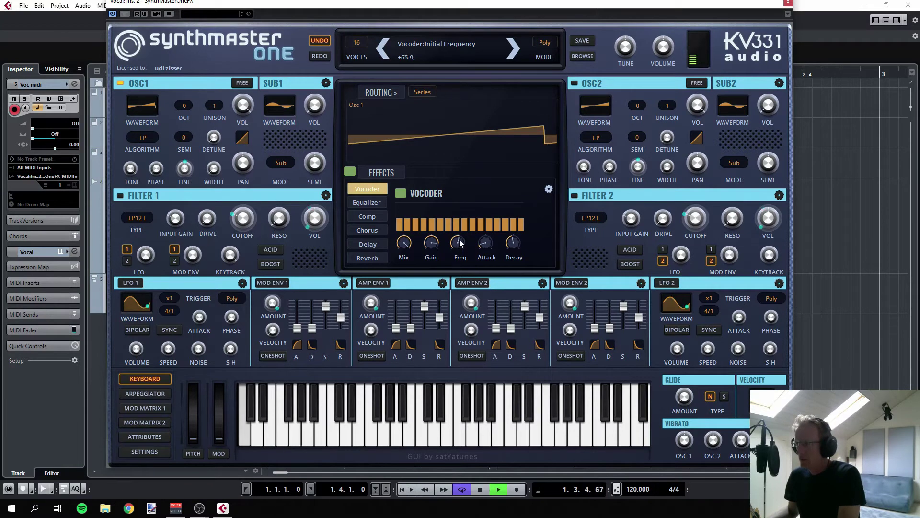
Raise the vocoder's frequency and shape its band volumes with reduced lowest bands, an upper-mid peak and tapering highest bands
mouse_move(459, 243)
left_mouse_down()
mouse_move(459, 233)
mouse_move(457, 254)
left_mouse_up()
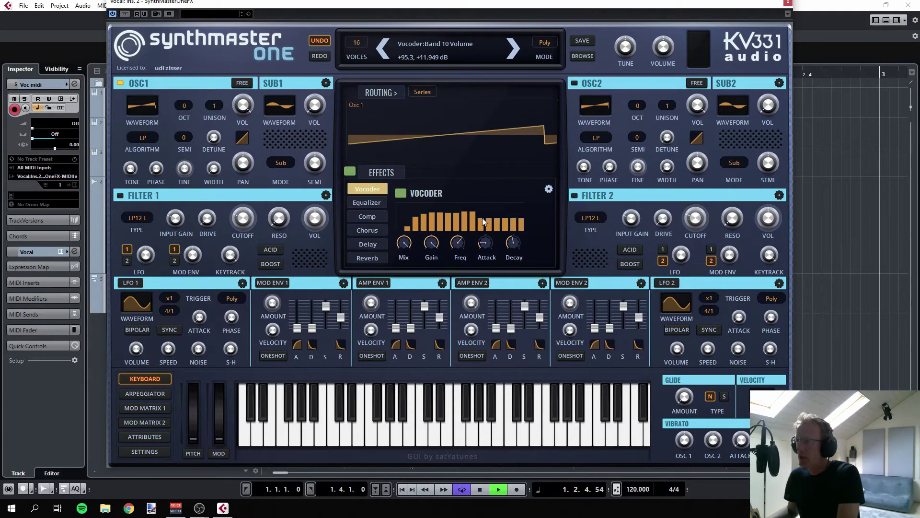
left_click(514, 229)
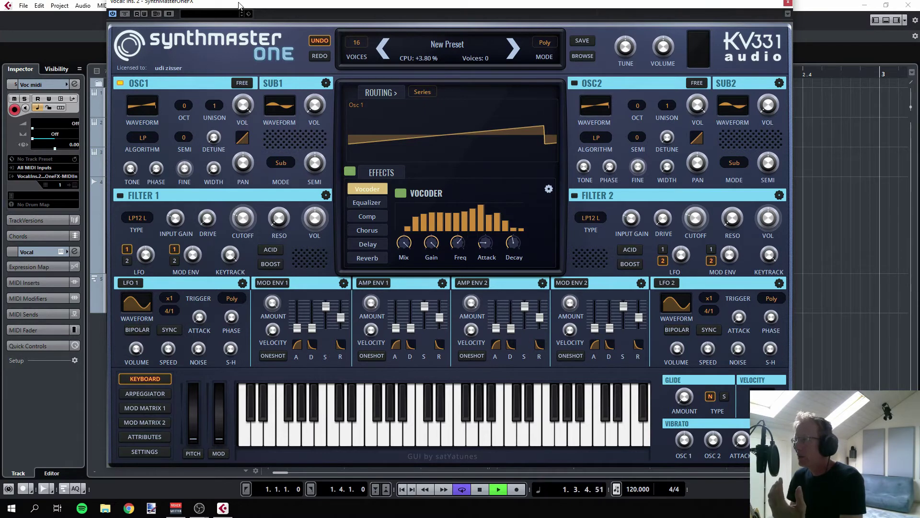
Shift the Vocal track's inserts down one slot and load DeEsser into the first slot
left_click_drag(238, 5, 267, 8)
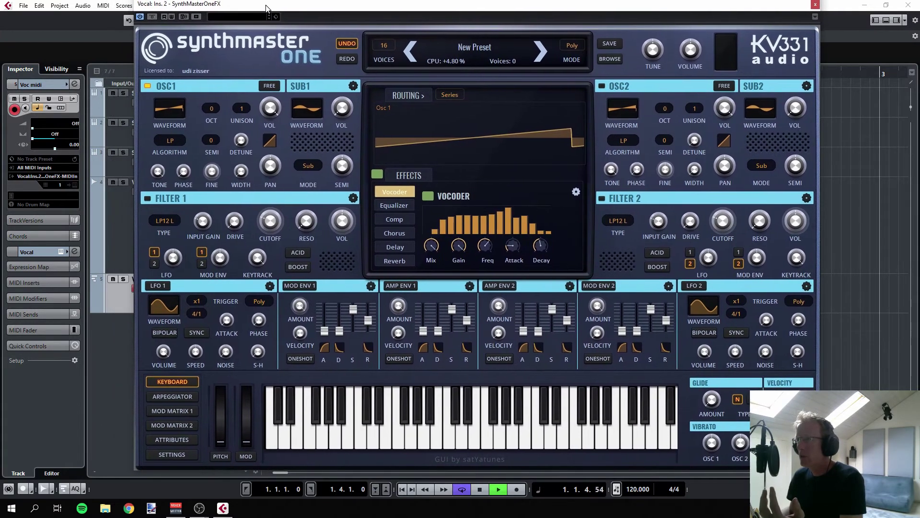
left_click(120, 229)
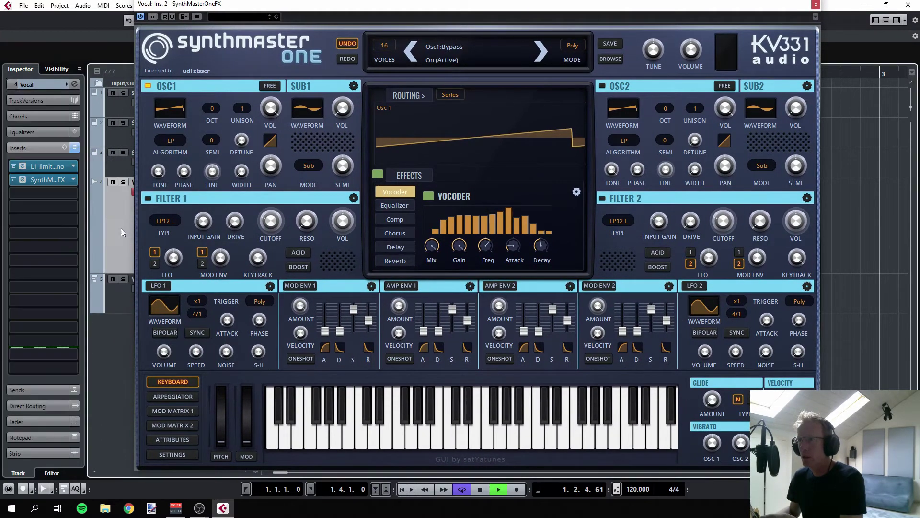
left_click_drag(51, 181, 66, 191)
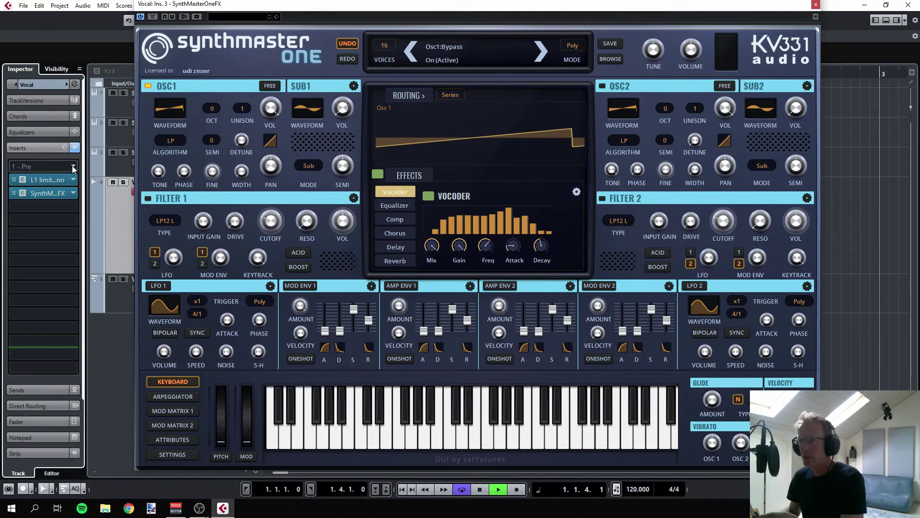
left_click(71, 167)
type("dee")
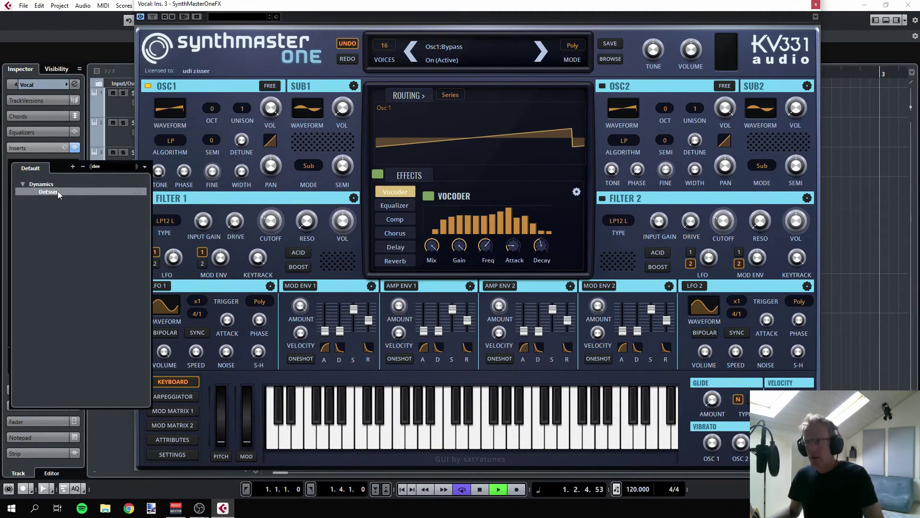
left_click(57, 191)
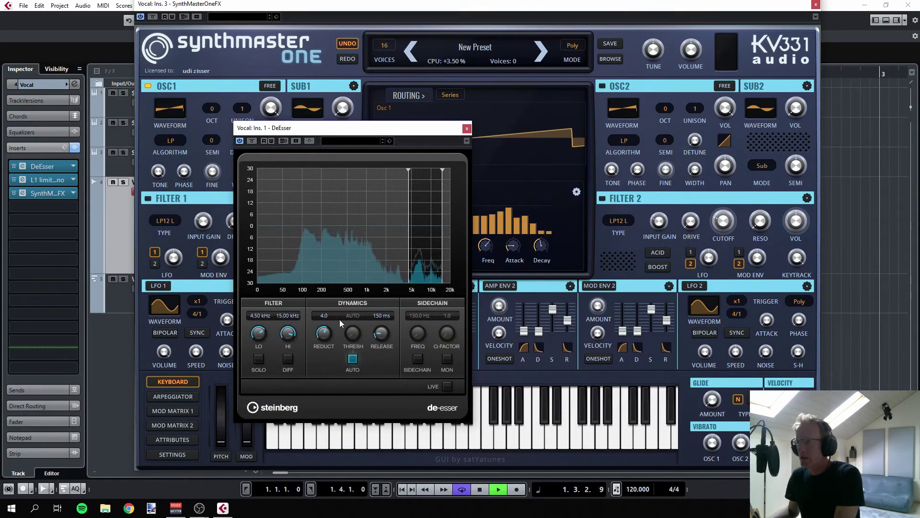
Turn off the DeEsser's automatic threshold and set its reduction to 5.9 and threshold to -49.5 dB
left_click(353, 361)
left_click_drag(323, 337, 358, 360)
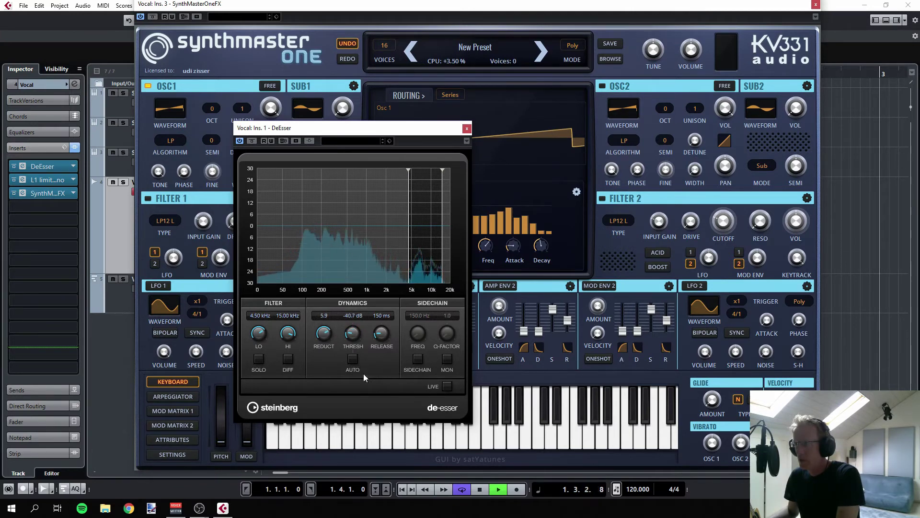
scroll(350, 336, "down", 1)
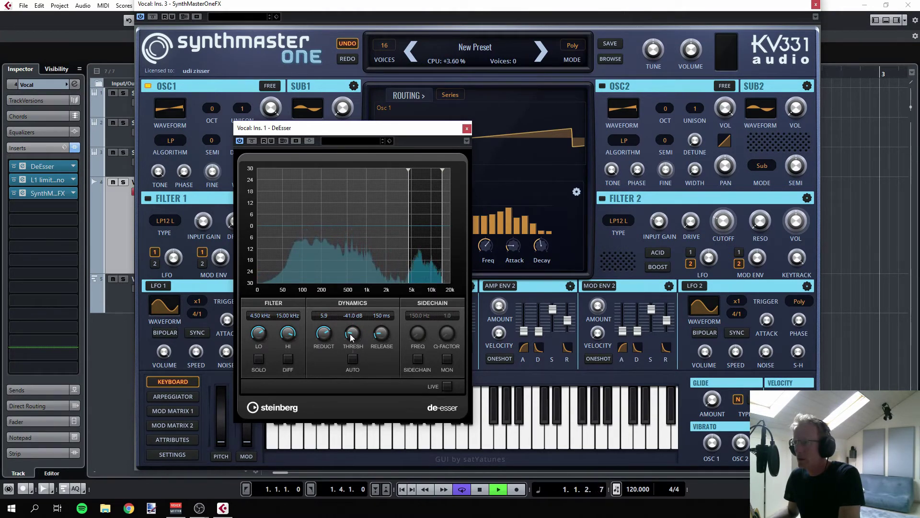
mouse_move(350, 335)
left_mouse_down()
mouse_move(343, 347)
mouse_move(341, 332)
left_mouse_up()
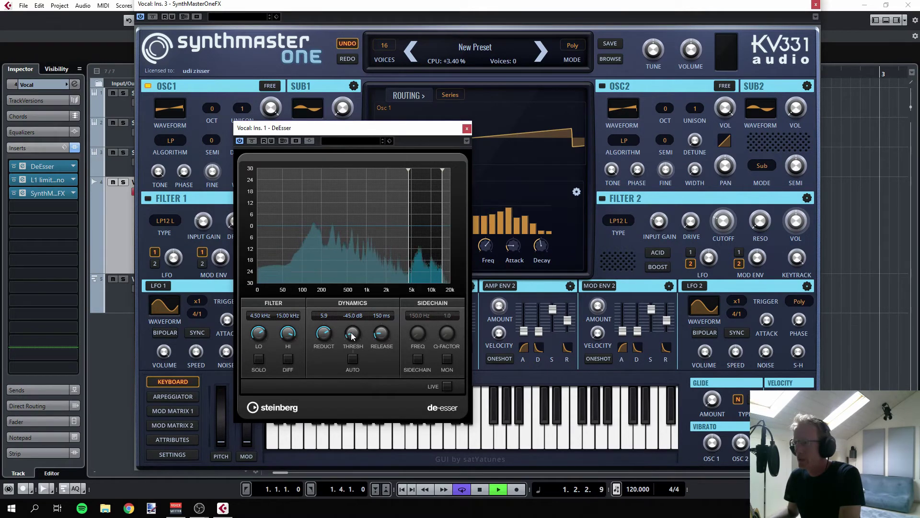
mouse_move(352, 336)
left_mouse_down()
mouse_move(355, 346)
mouse_move(345, 347)
left_mouse_up()
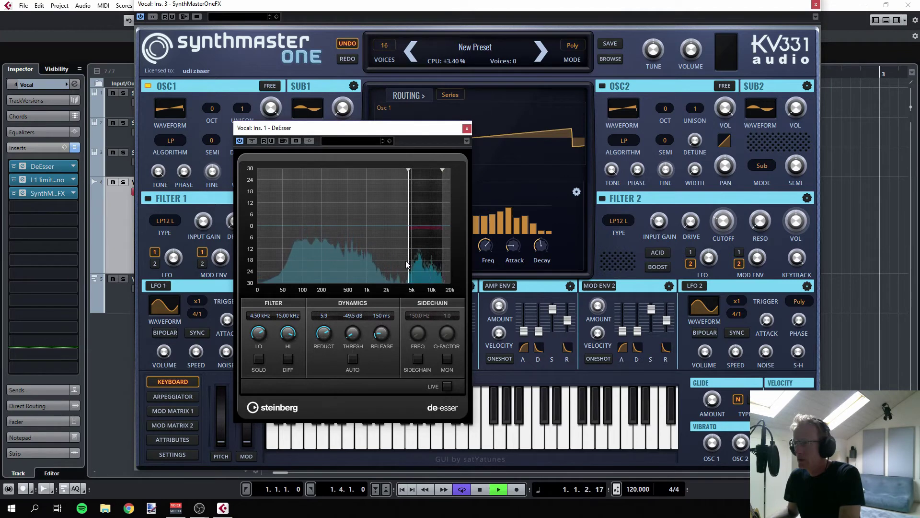
Set the DeEsser's filter range to 6.32–15.46 kHz and select the Voc midi track for playing notes
left_click_drag(422, 260, 418, 239)
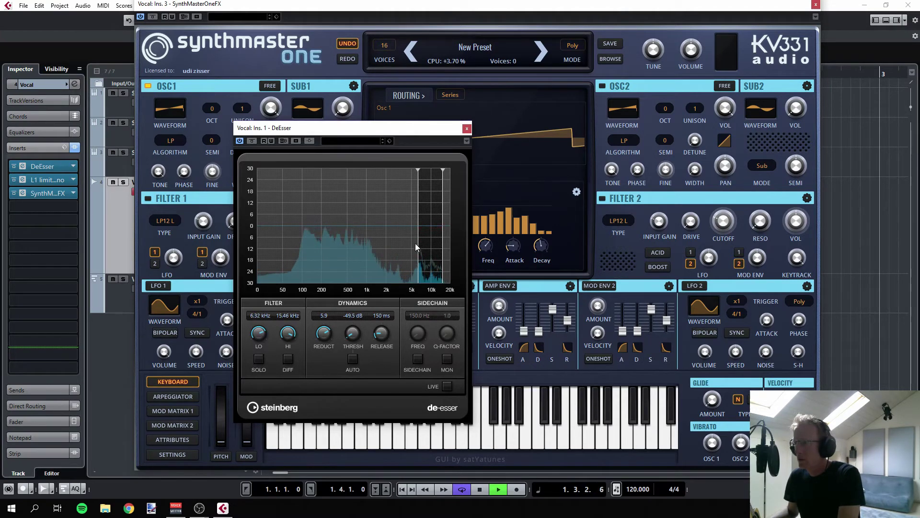
left_click(128, 300)
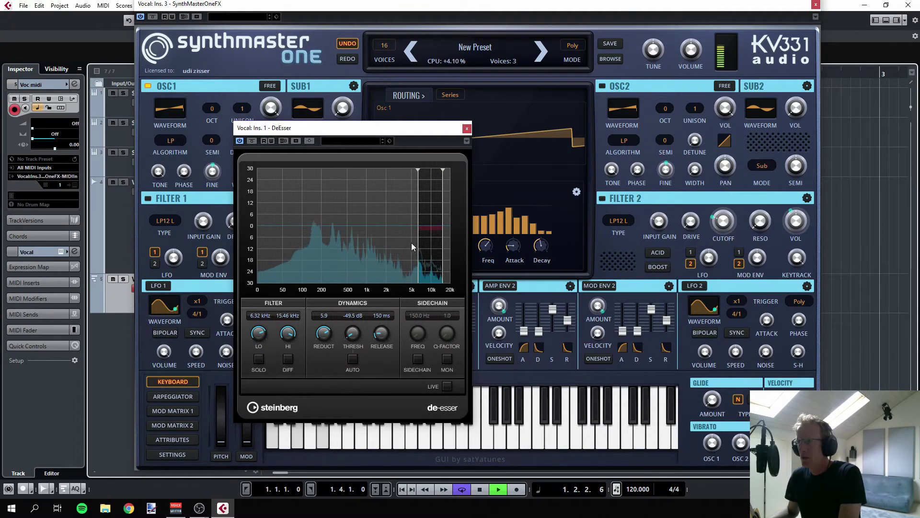
Load the Frequency EQ on the Vocal track and move it to the first insert slot, ahead of DeEsser
left_click(123, 237)
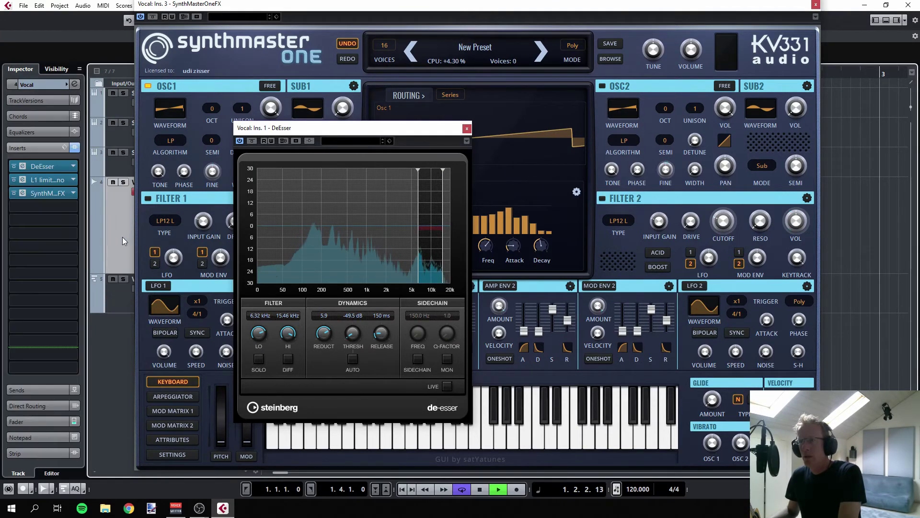
left_click(72, 207)
type("fre")
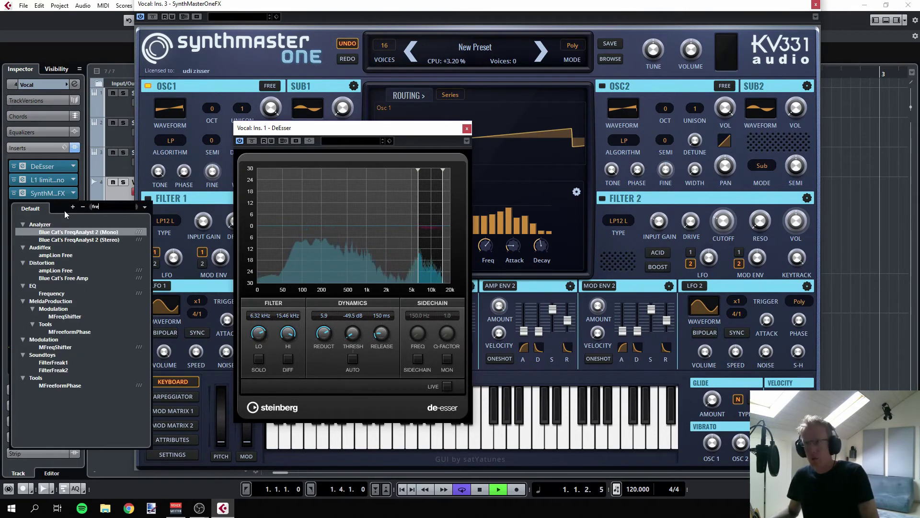
left_click(51, 293)
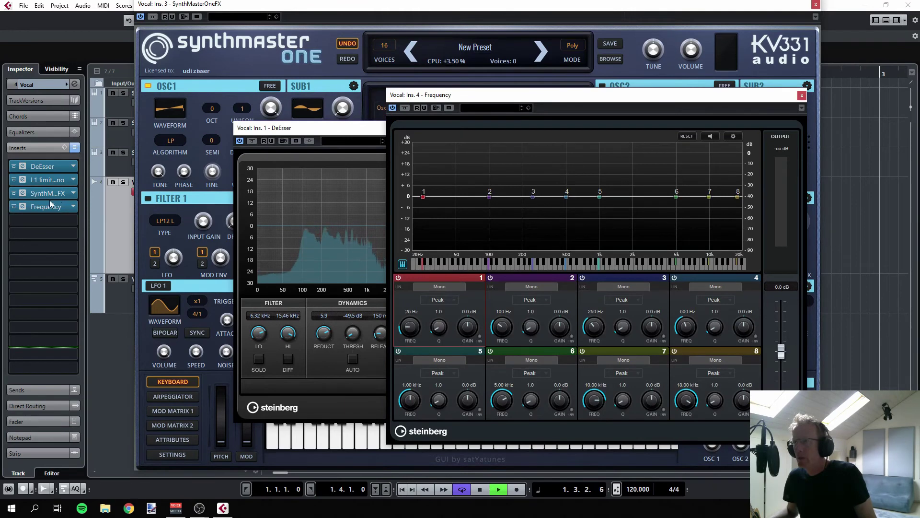
left_click_drag(51, 206, 53, 166)
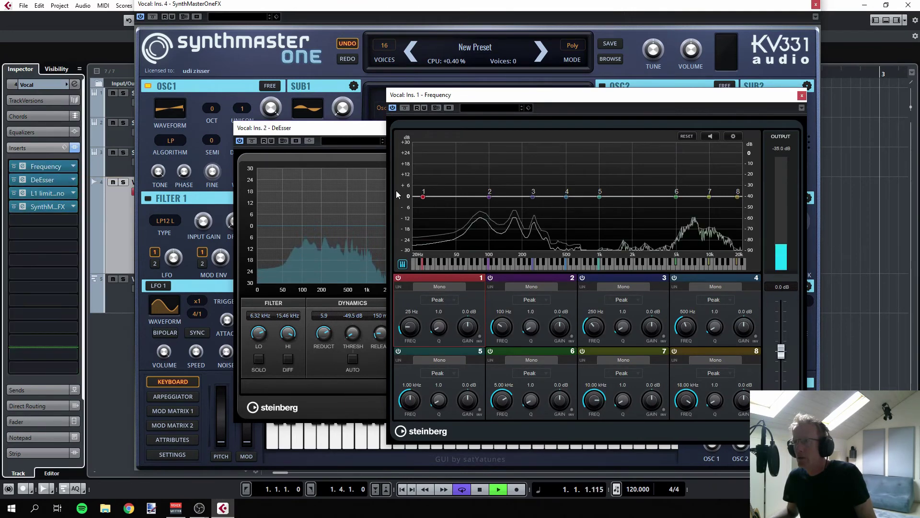
Set Frequency band 1 to a Cut 24 low cut at about 123 Hz
left_click(438, 300)
left_click(438, 328)
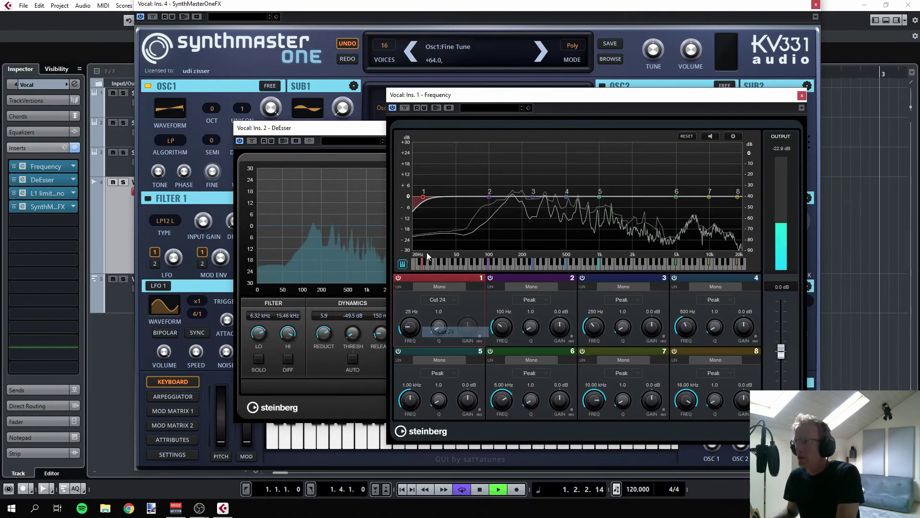
left_click_drag(423, 198, 498, 191)
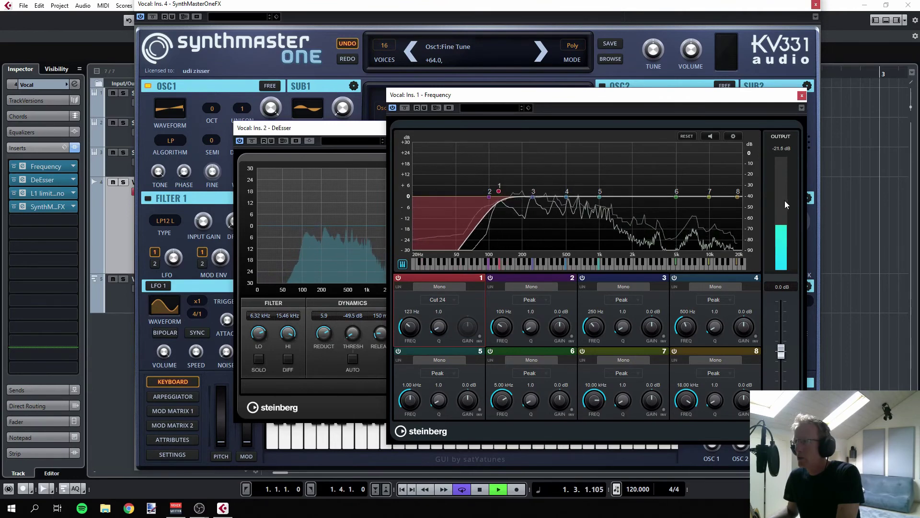
Cut the highs with Frequency band 7 at about 14.95 kHz, -16.2 dB and Q 8.1, with Voc midi selected for playing notes
left_click_drag(713, 200, 718, 205)
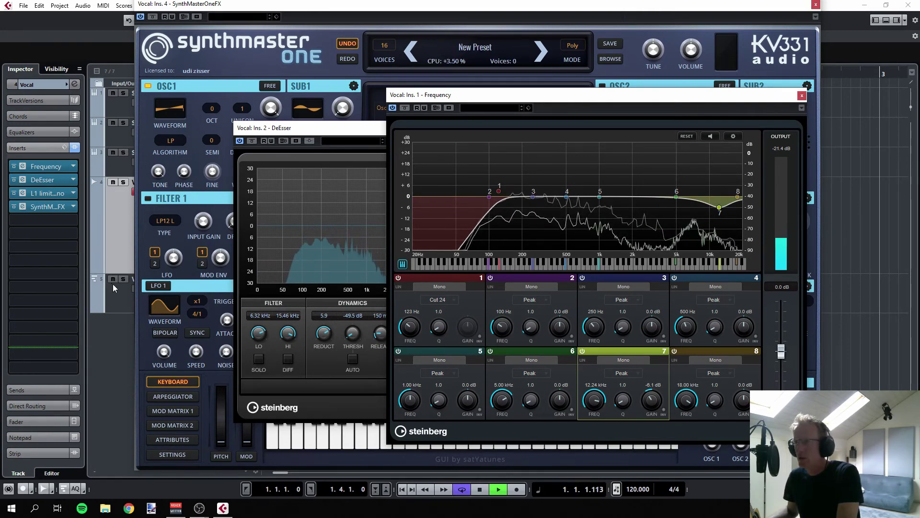
left_click(119, 298)
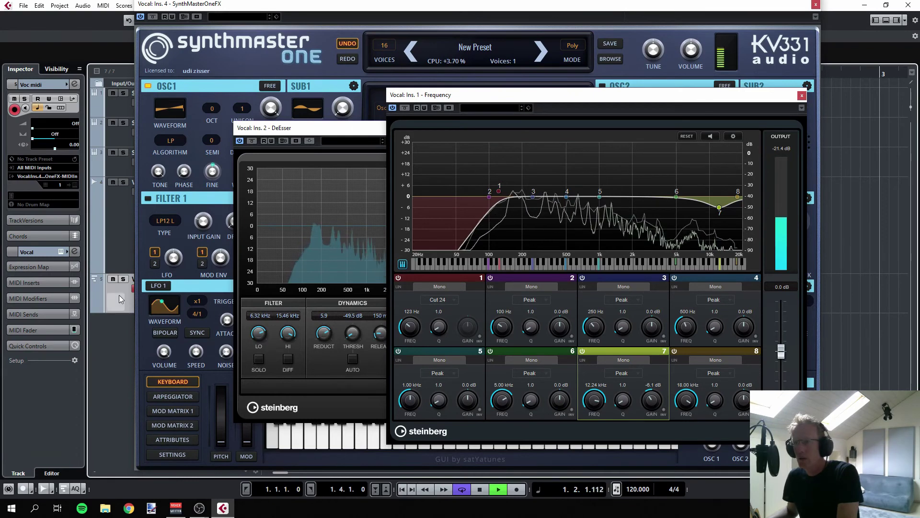
mouse_move(719, 207)
left_mouse_down()
mouse_move(701, 214)
mouse_move(719, 222)
left_mouse_up()
scroll(722, 222, "up", 5)
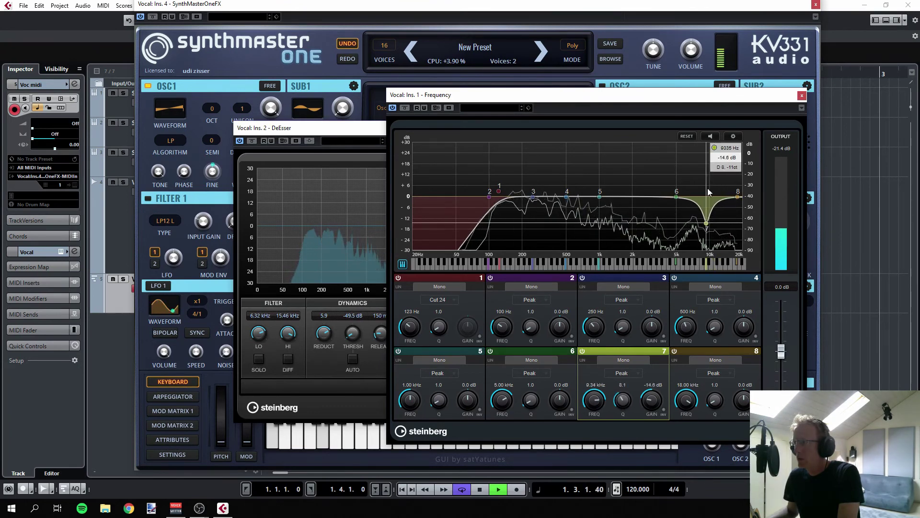
mouse_move(720, 220)
left_mouse_down()
mouse_move(716, 157)
mouse_move(729, 164)
mouse_move(729, 227)
left_mouse_up()
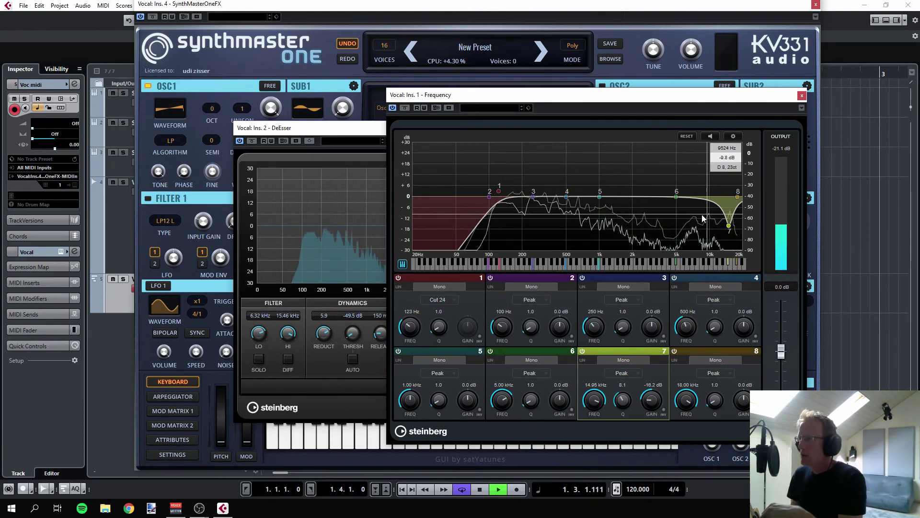
Close the Frequency, DeEsser and SynthMasterOneFX windows to return to the project's vocal clip
left_click(802, 95)
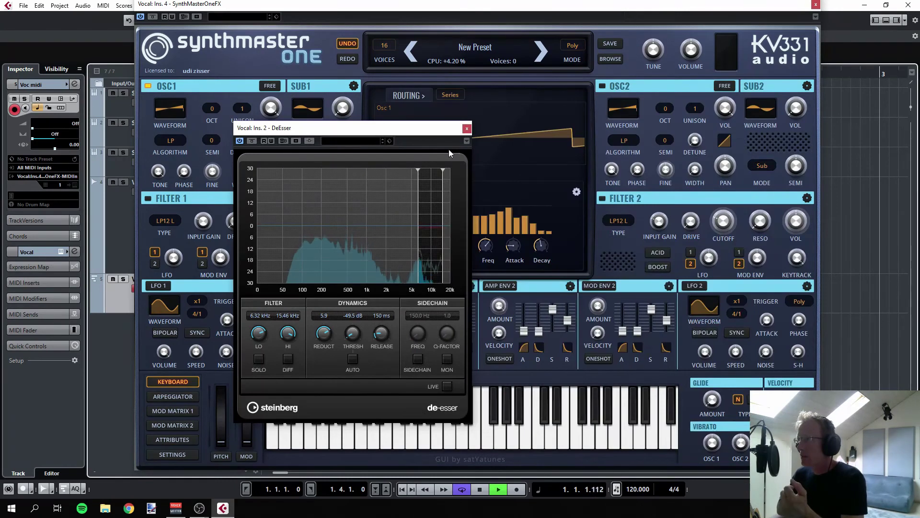
left_click(466, 129)
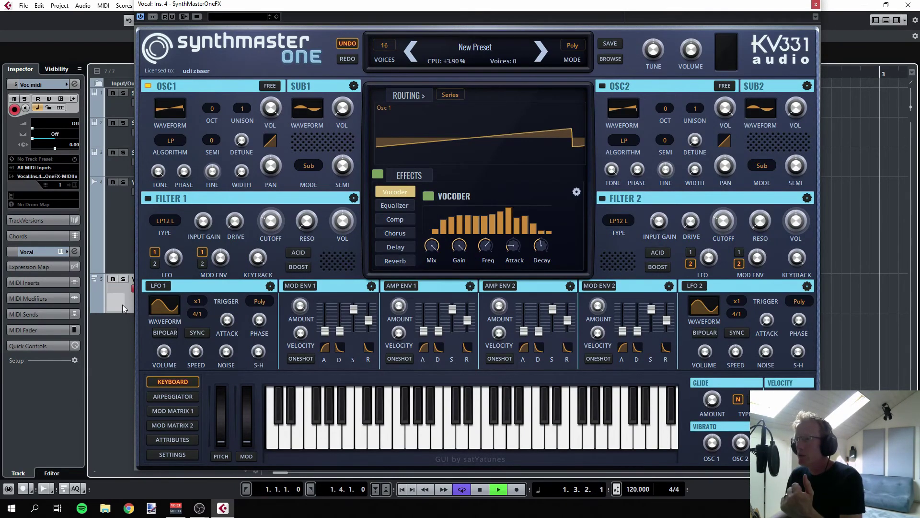
left_click(815, 4)
left_click(433, 128)
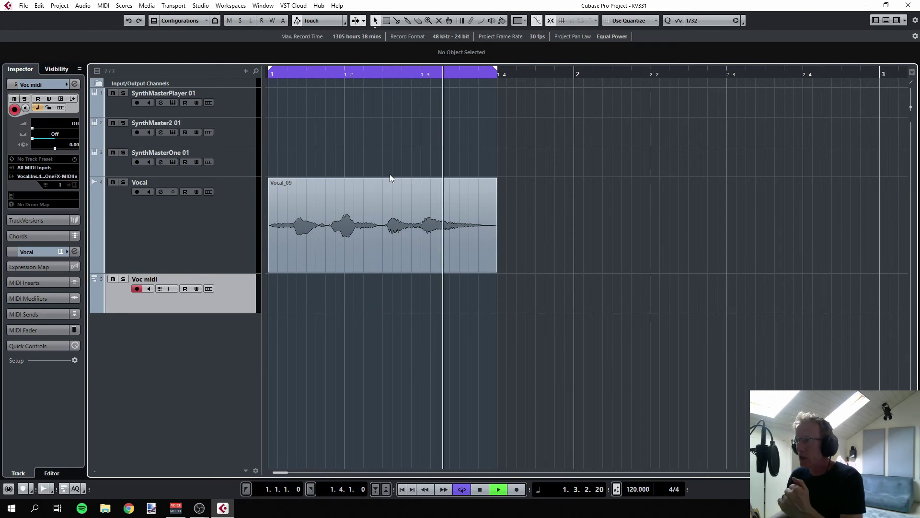
left_click(300, 183)
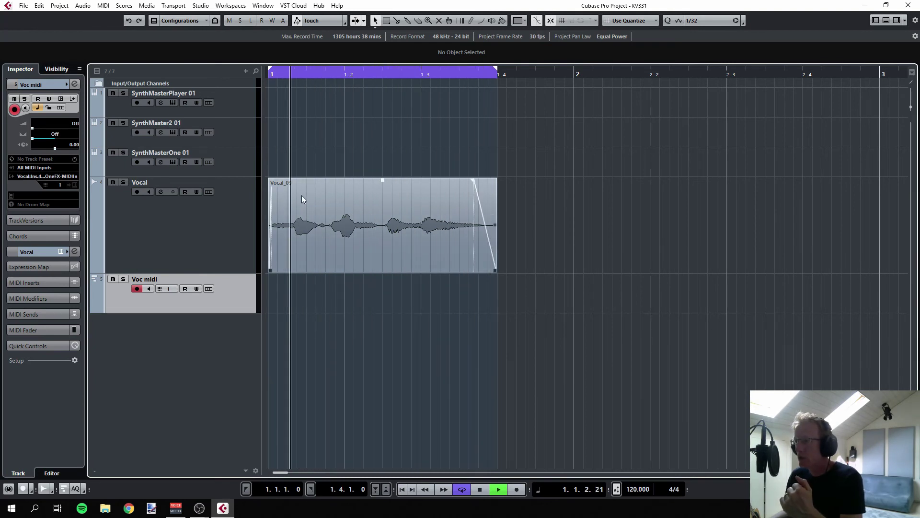